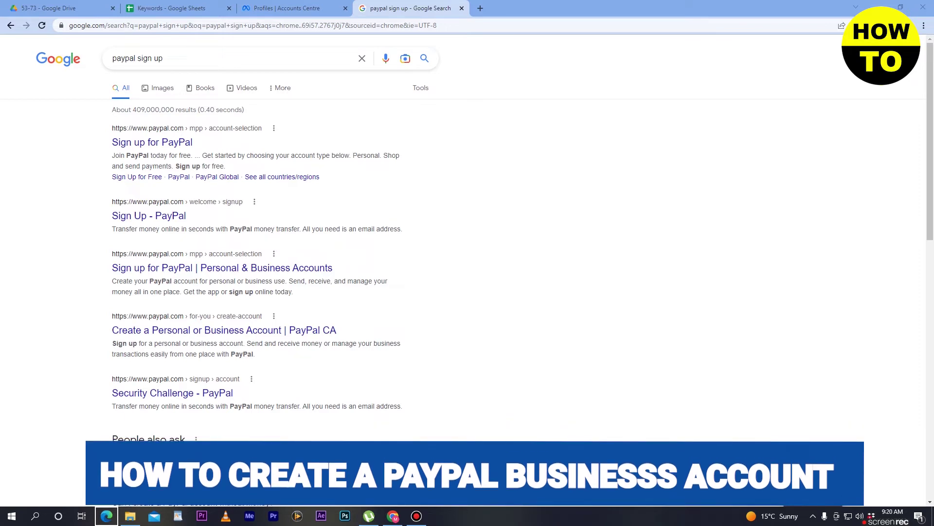
Open the 'Sign up for PayPal' result from a Google search for 'paypal sign up'
click(188, 144)
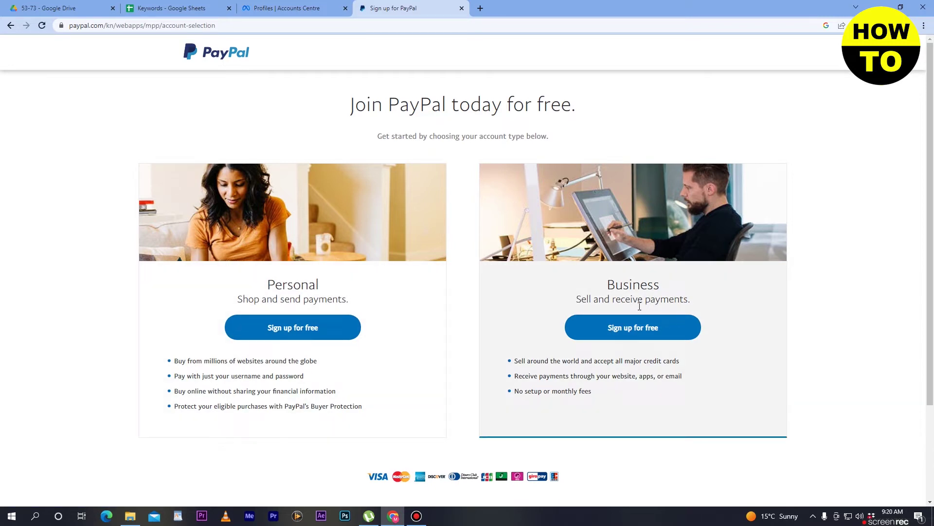
click(654, 332)
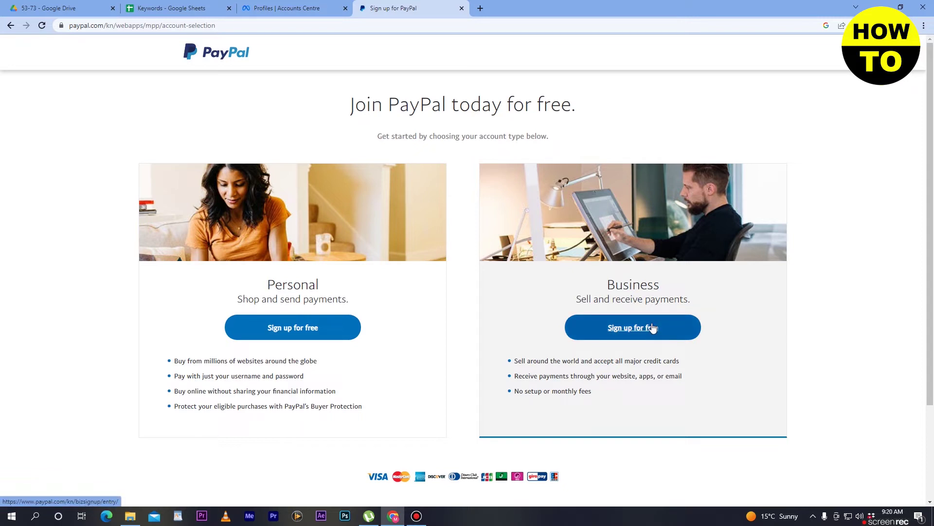
Open the Business 'Sign up for free' form and focus the legal first name field
click(654, 329)
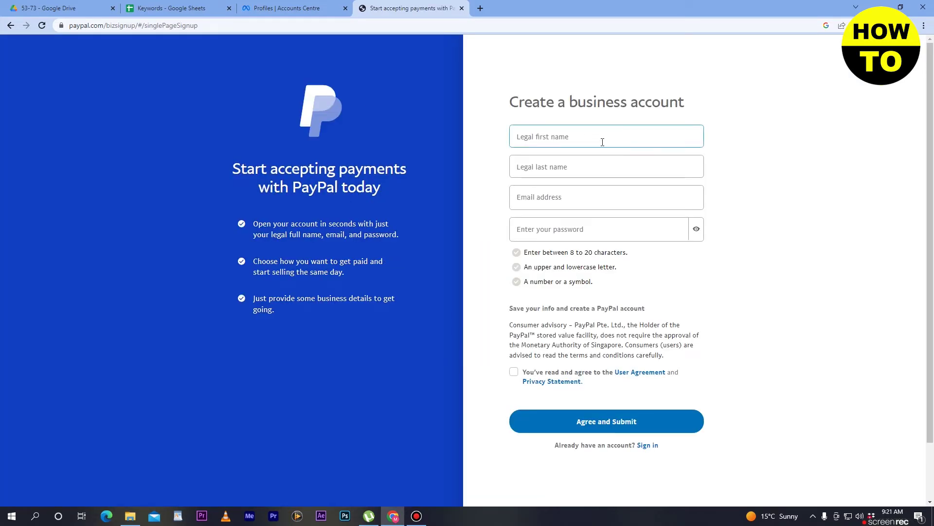
click(603, 140)
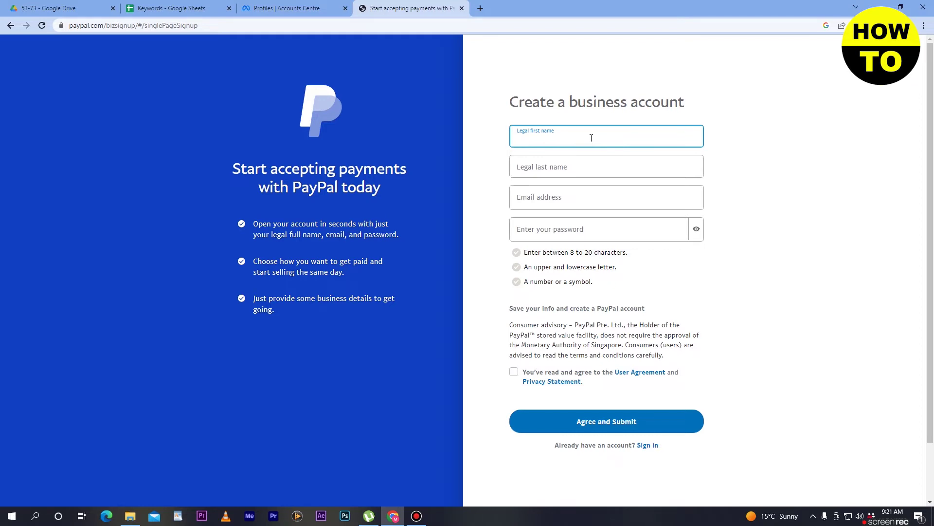
Enter the owner's legal first and last name
click(585, 168)
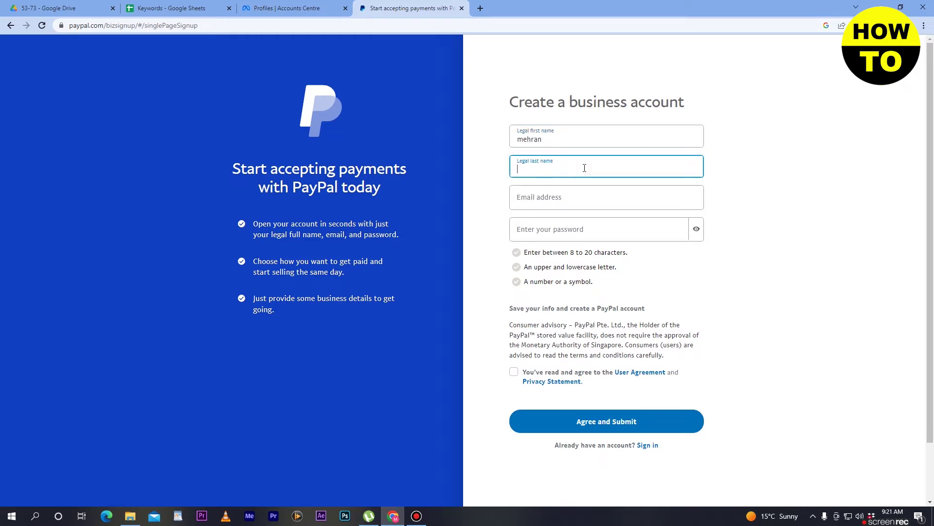
click(774, 151)
click(582, 142)
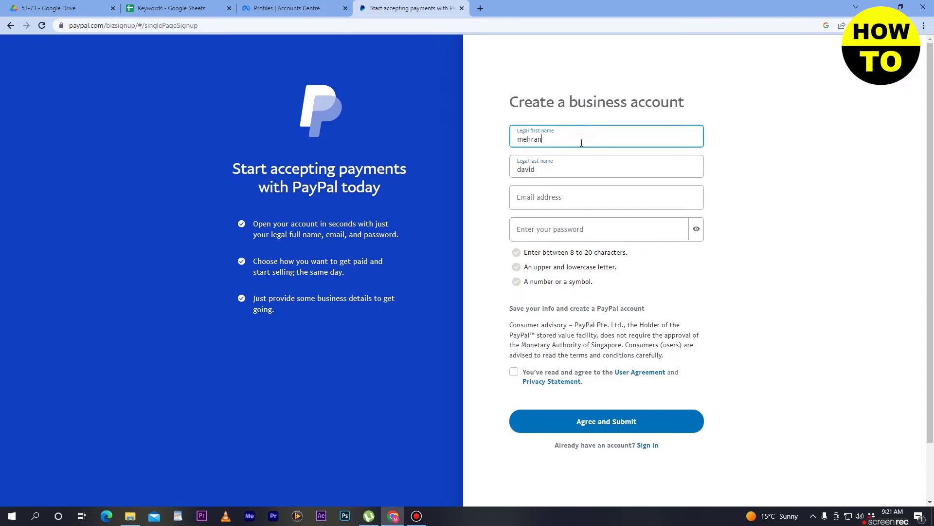
click(584, 166)
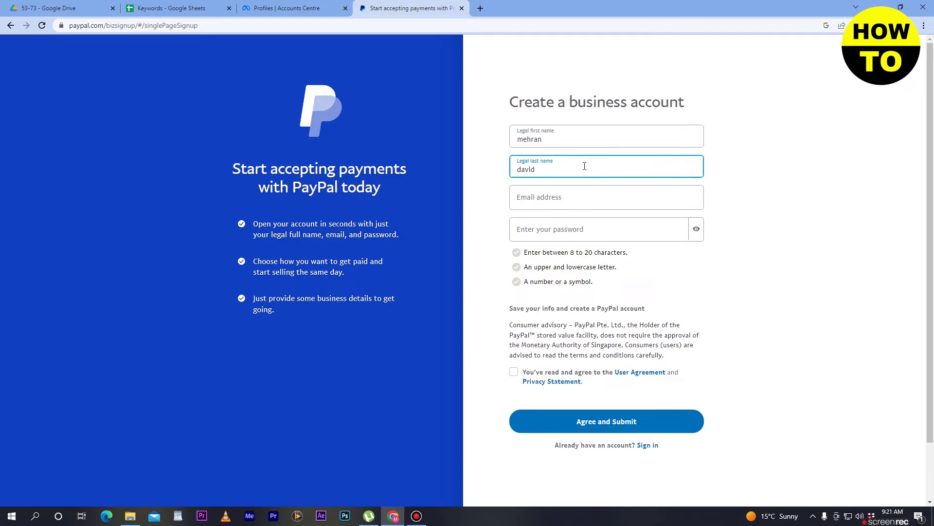
click(567, 135)
Fill in the account e-mail address and move to the password field
click(583, 192)
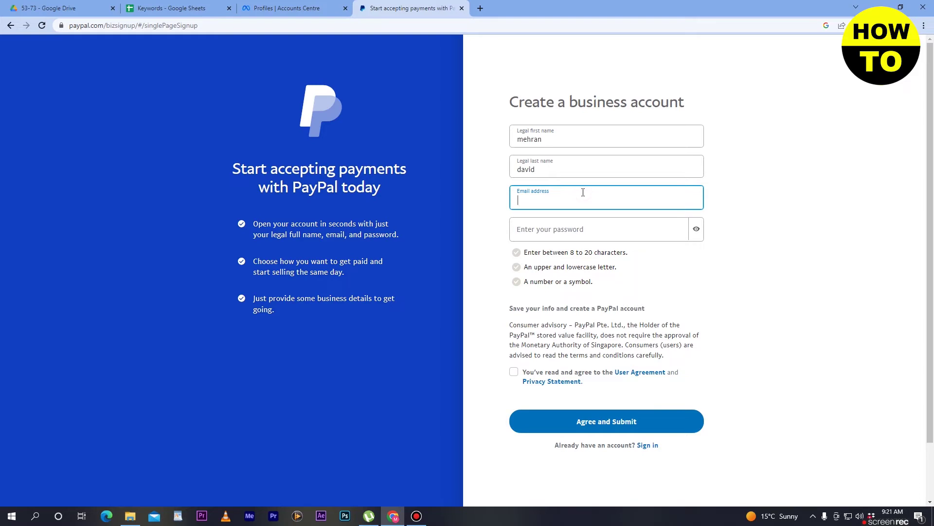
click(602, 235)
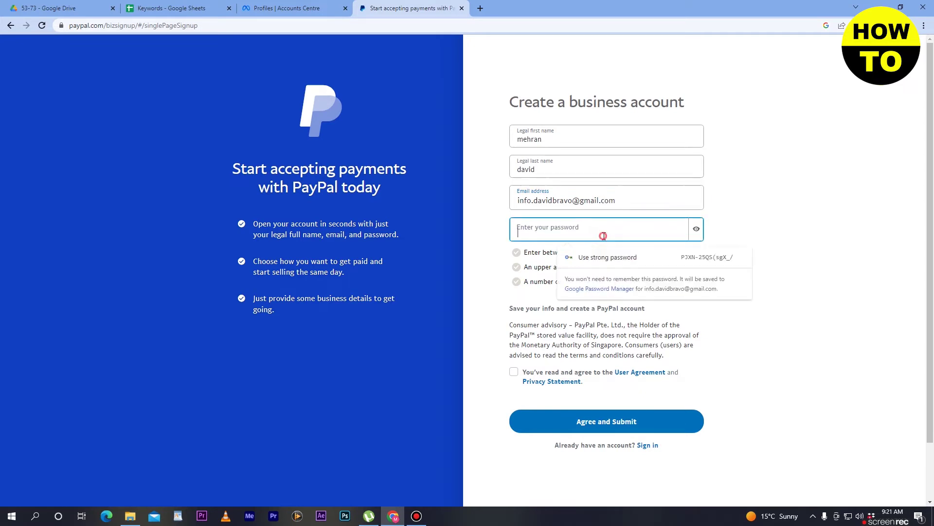
Replace the rejected password with Chrome's suggested strong password and copy it
text(•••••••••)
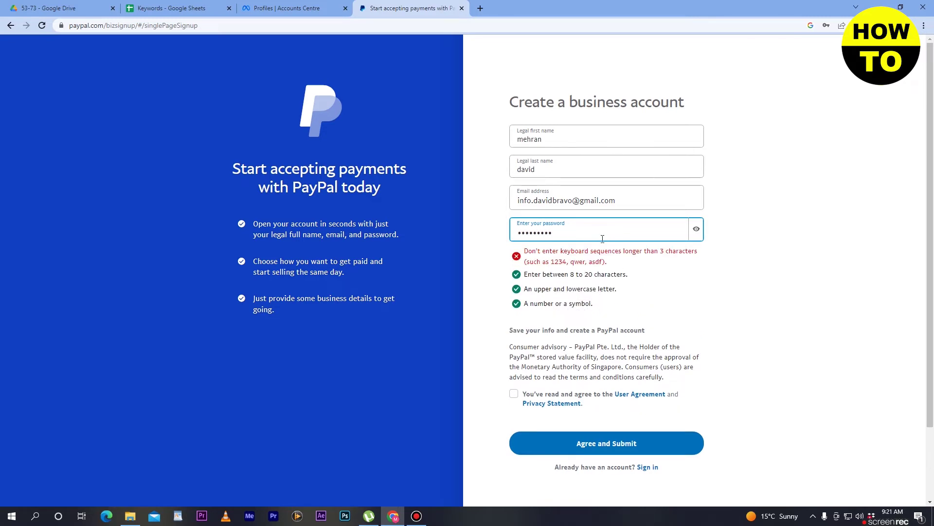
key(ctrl+a)
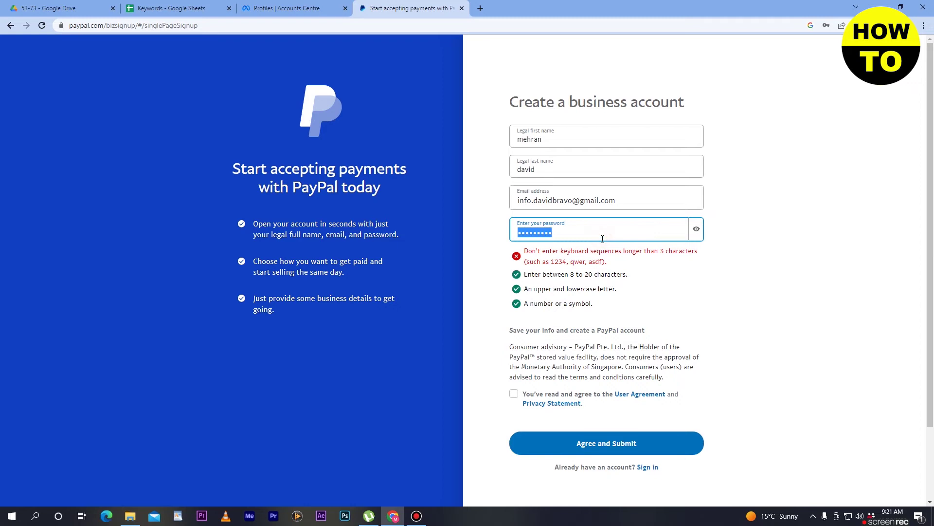
key(BackSpace)
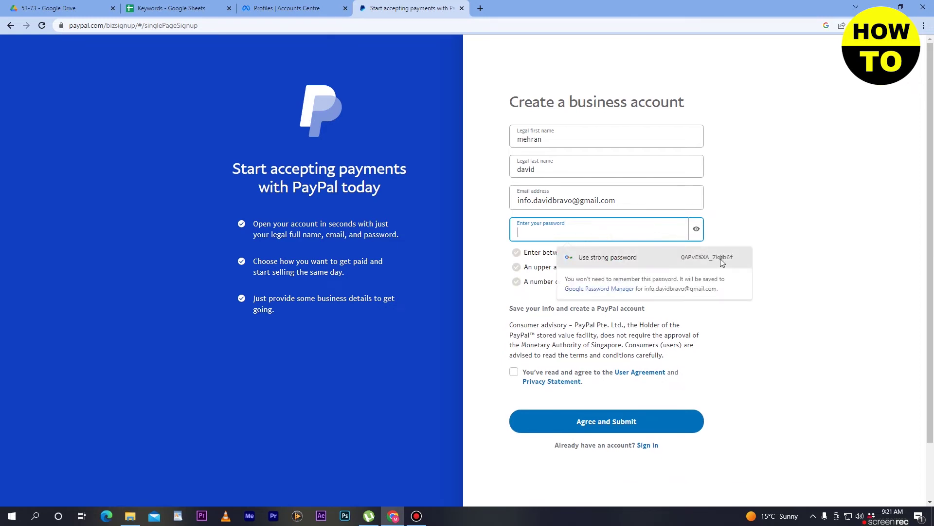
click(722, 258)
click(697, 229)
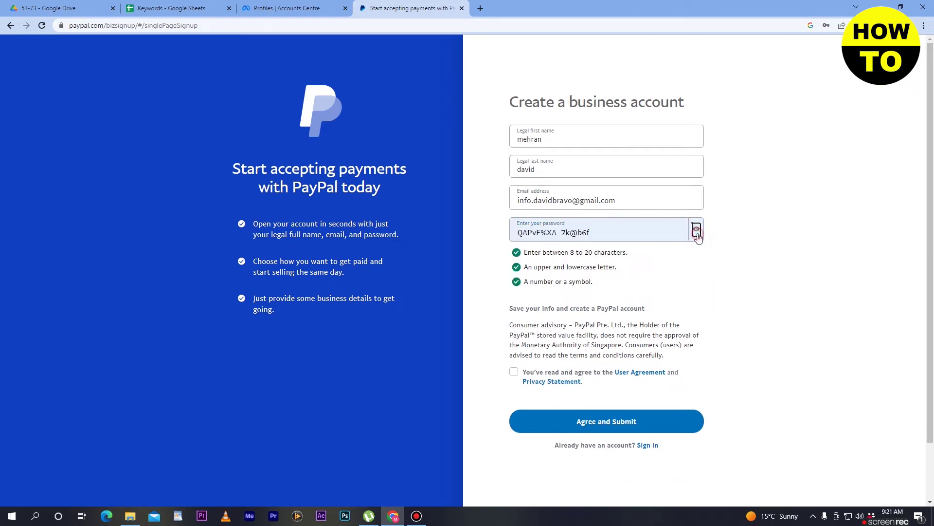
triple_click(558, 234)
right_click(558, 234)
click(601, 266)
Accept the User Agreement and Privacy Statement and submit the business account form
click(696, 230)
click(697, 229)
click(515, 372)
click(638, 427)
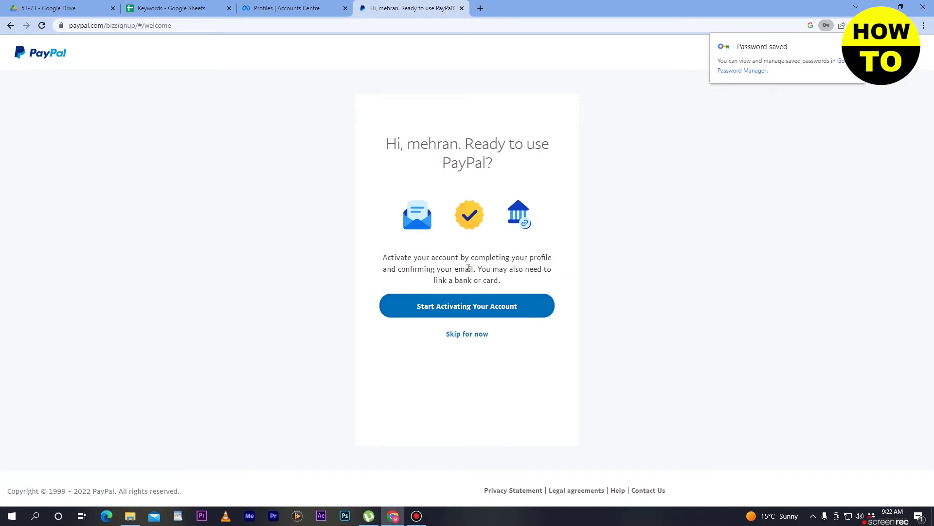
Skip activation for now and go to the dashboard's Complete your profile section
click(482, 338)
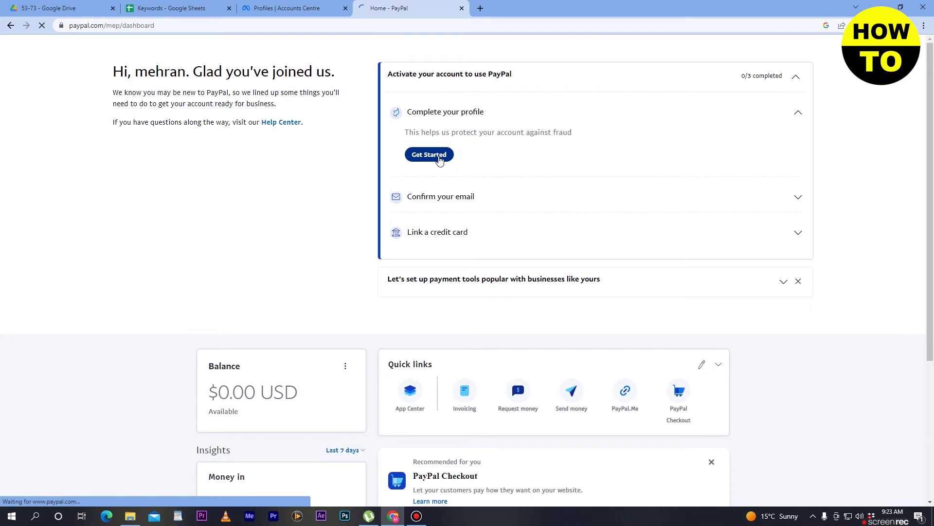
right_click(438, 160)
key(Escape)
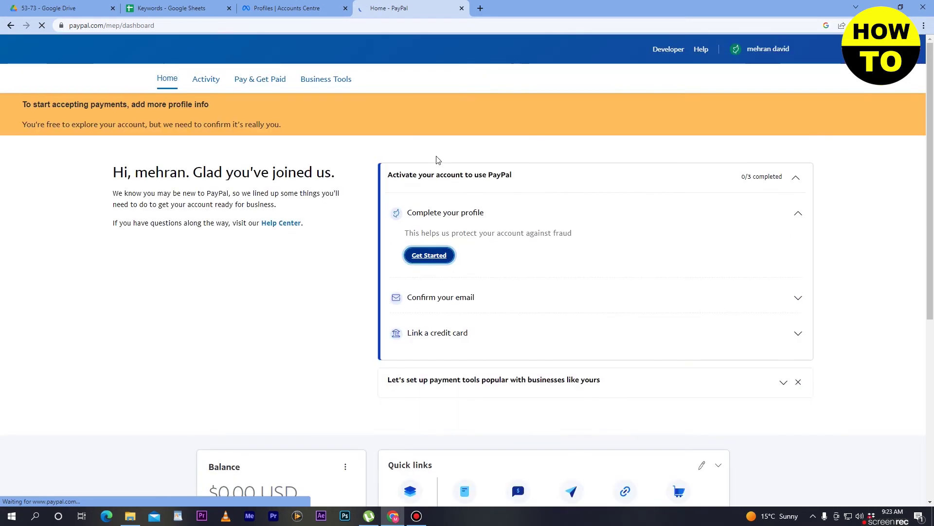
scroll(520, 218, down, 6)
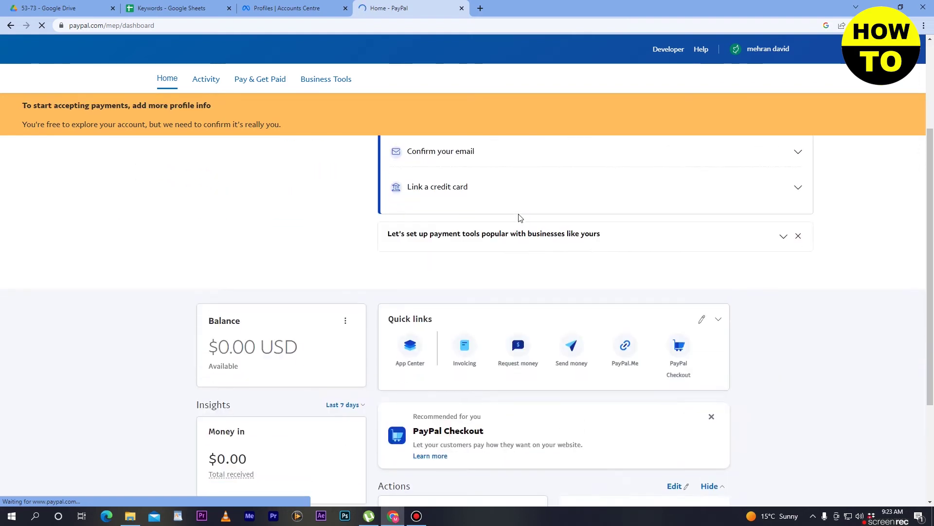
click(518, 204)
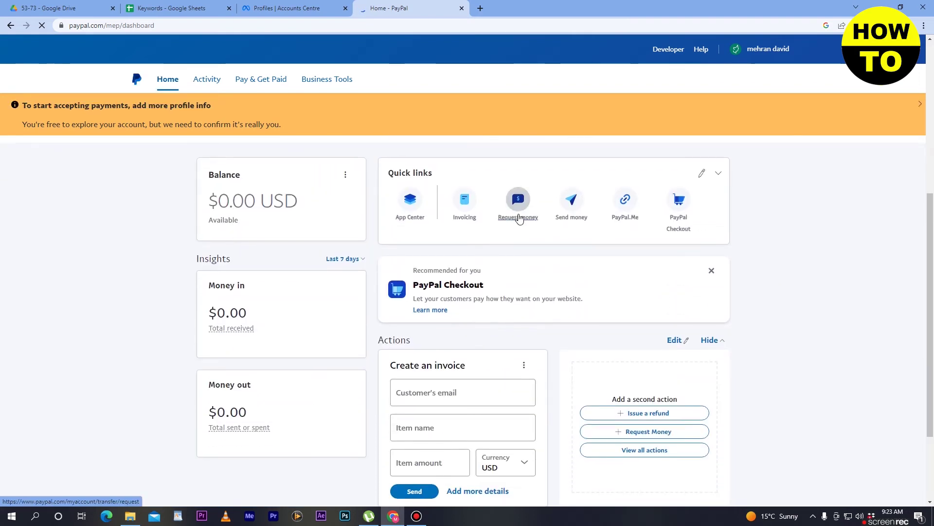
scroll(520, 218, down, 3)
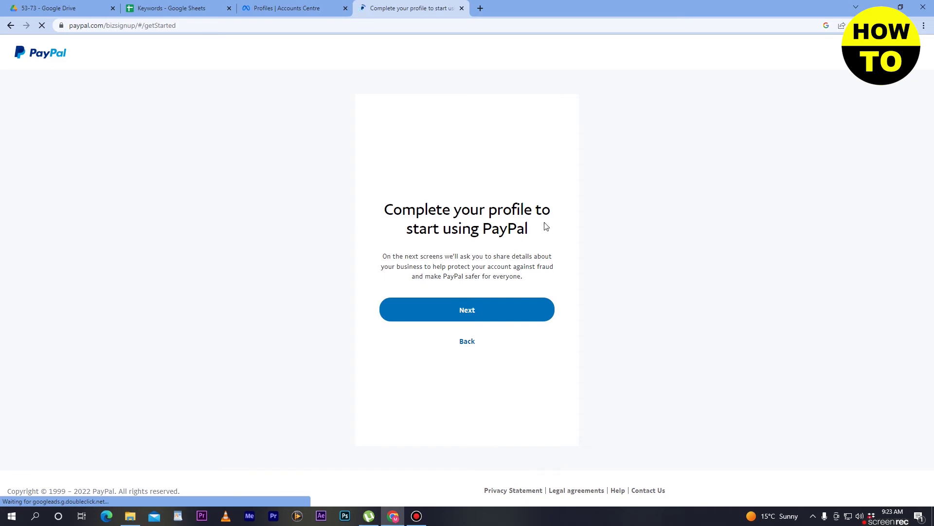
Choose Business as the account type, then enter the legal business name and business phone number
click(476, 314)
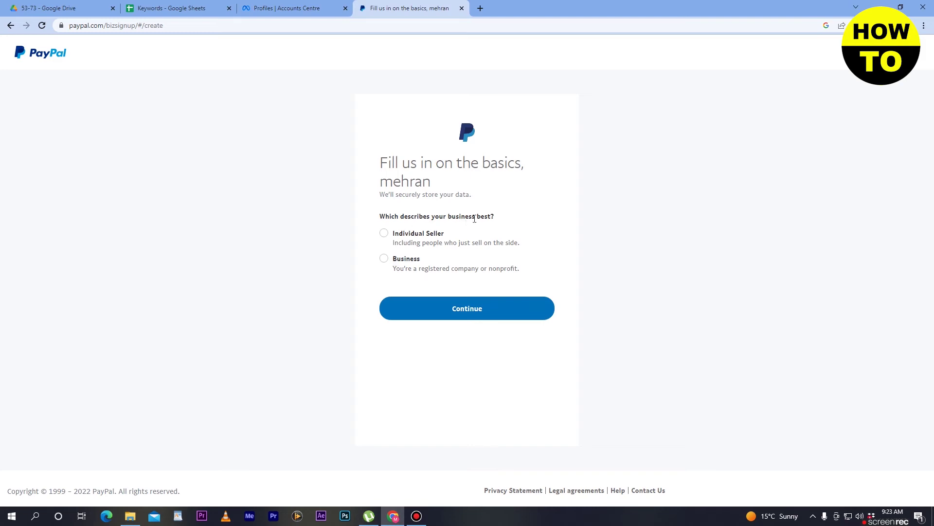
click(410, 263)
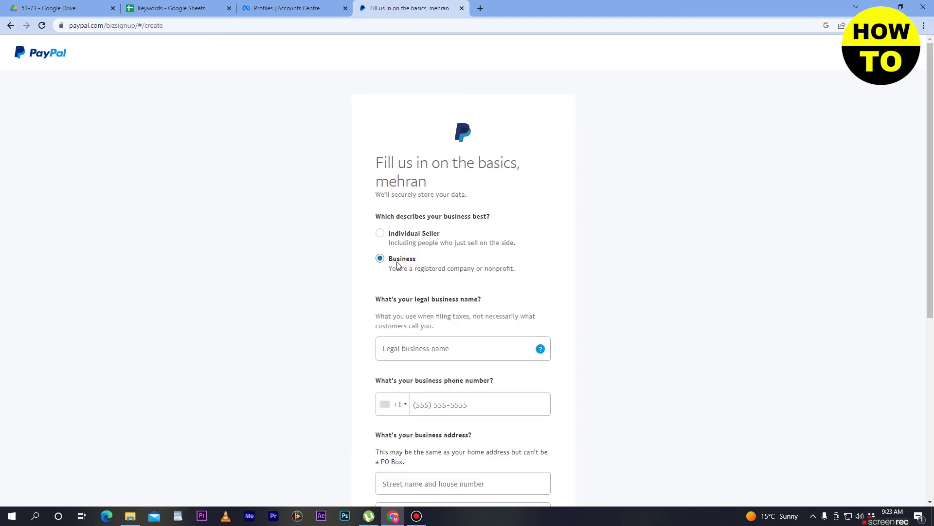
scroll(428, 267, down, 2)
click(495, 261)
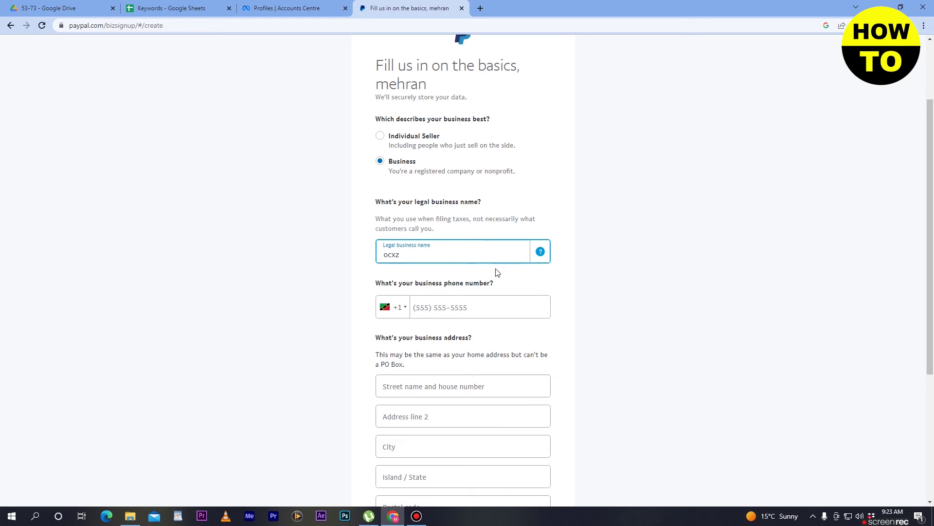
click(433, 308)
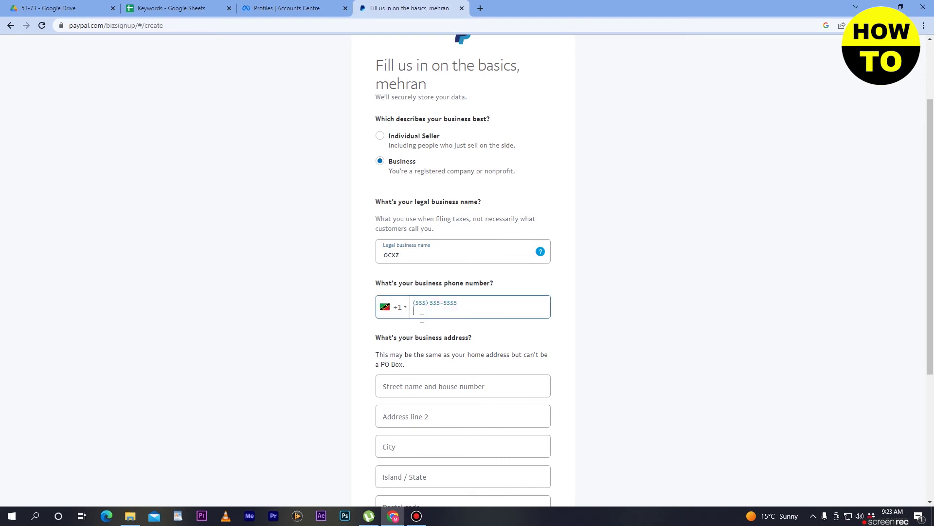
scroll(454, 363, down, 2)
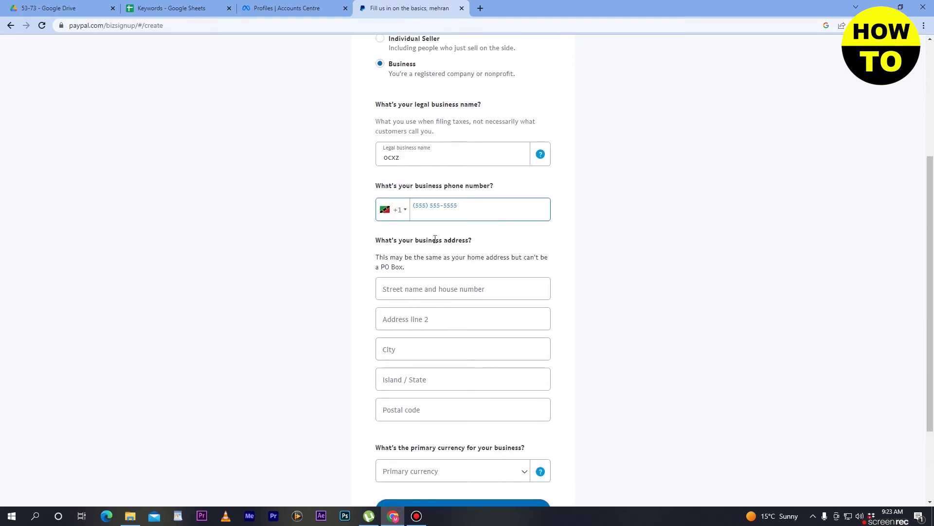
Fill in the business street, second address line, city, state and postal code
click(438, 289)
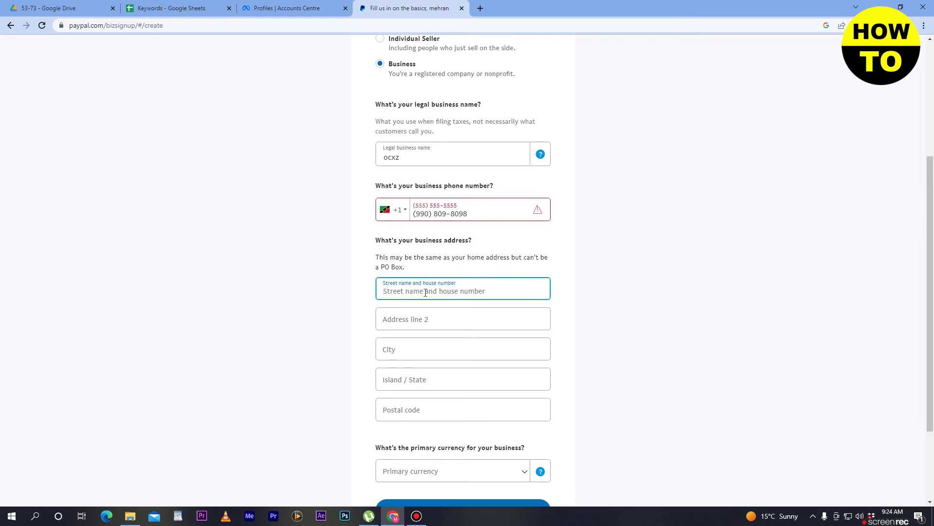
text(house 45 stree56)
click(433, 327)
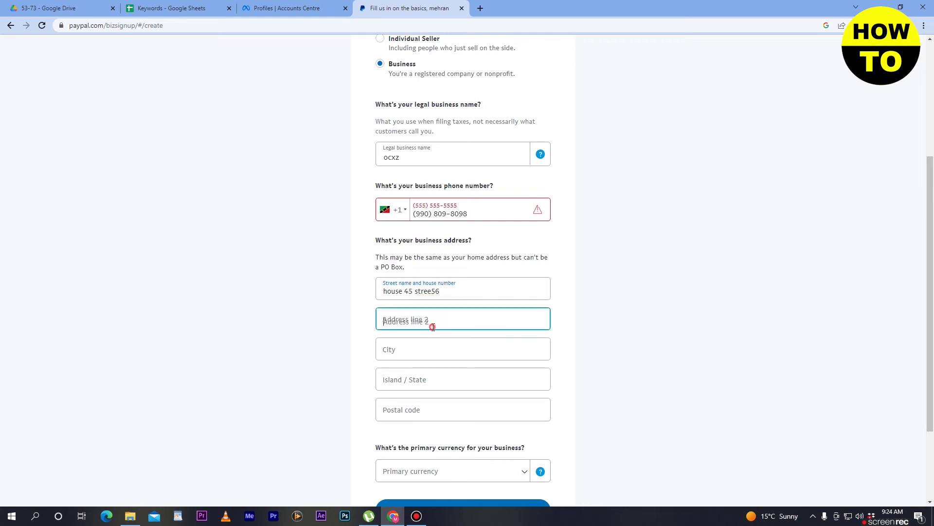
text(hoijim)
click(436, 349)
scroll(437, 349, down, 1)
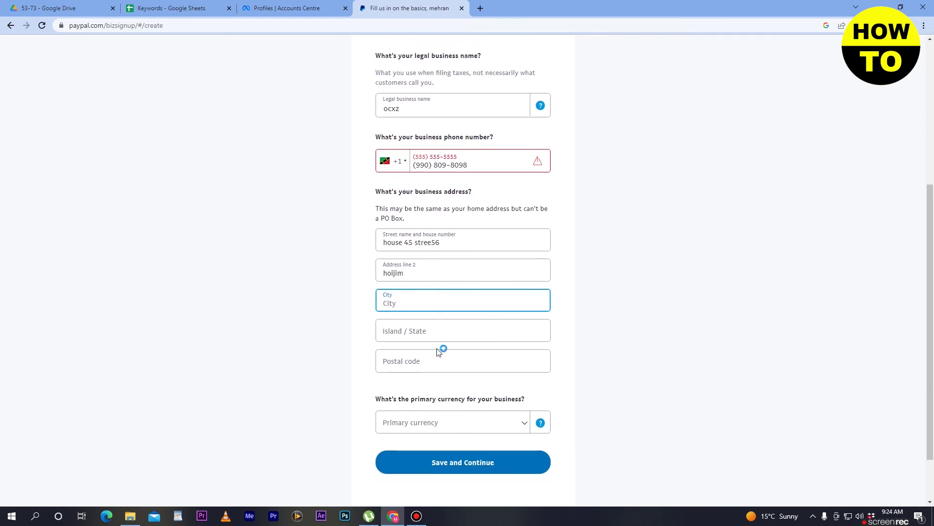
text(joiu)
click(437, 334)
text(ok)
click(440, 366)
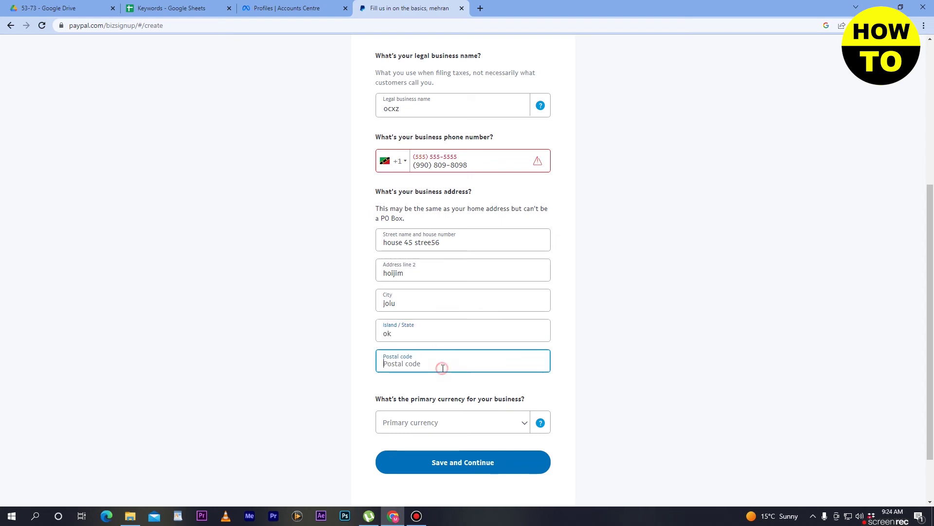
text(097)
Set the primary currency to US Dollar and save the business details
scroll(442, 368, down, 1)
click(485, 380)
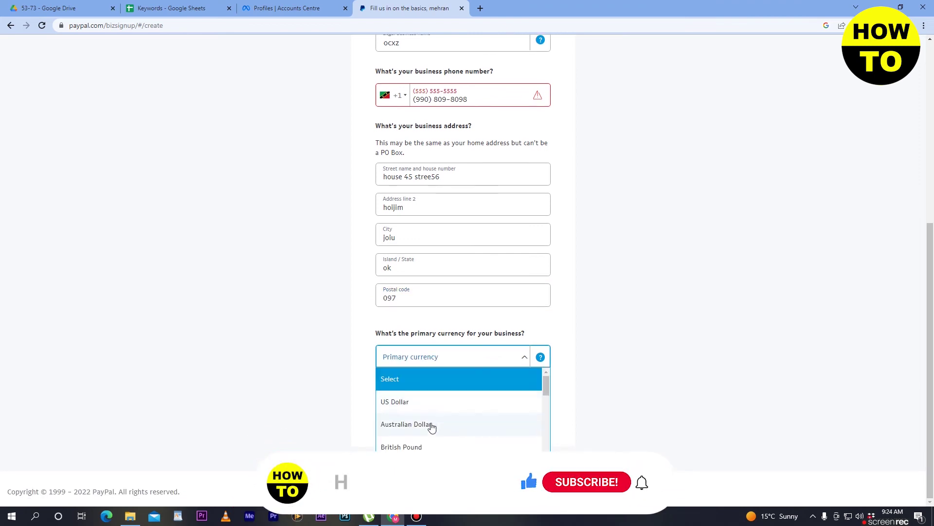
click(424, 404)
click(468, 397)
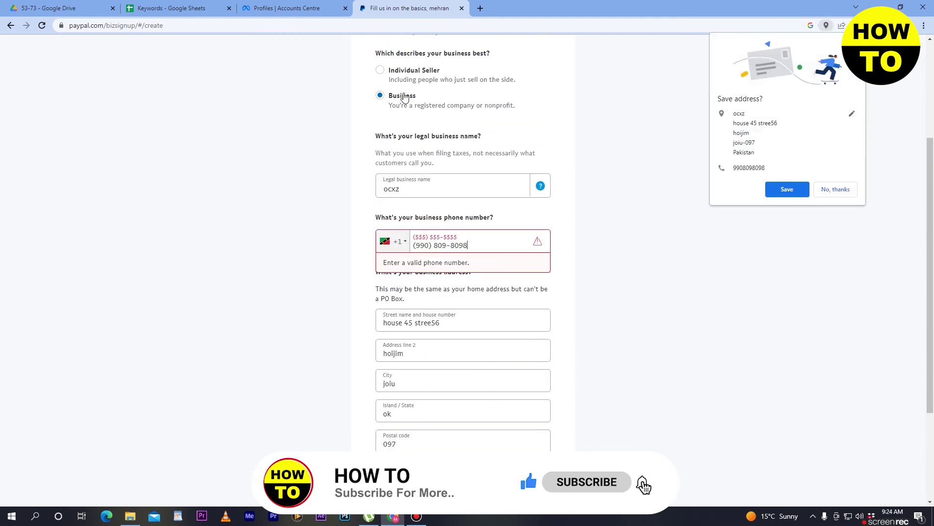
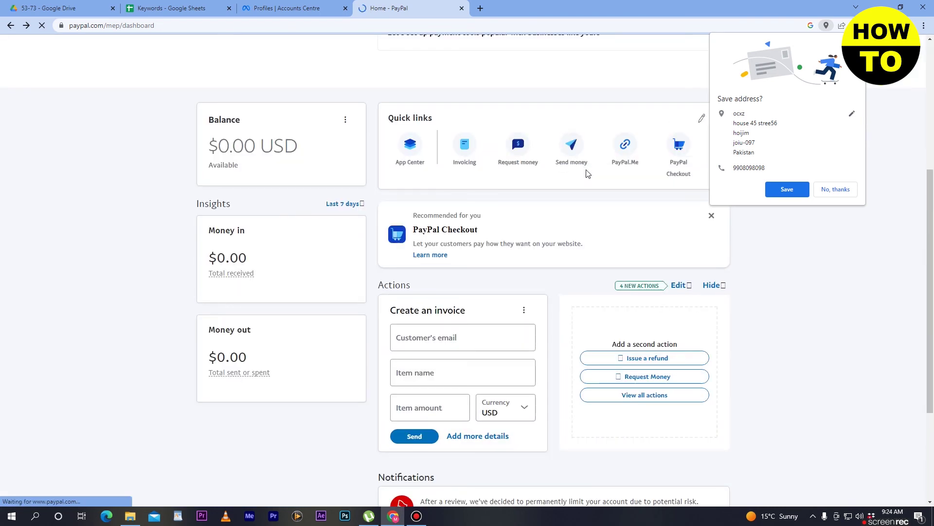
Expand the 'Confirm your email' and 'Link a credit card' checklist items and start linking a card
scroll(586, 171, down, 4)
scroll(586, 171, up, 10)
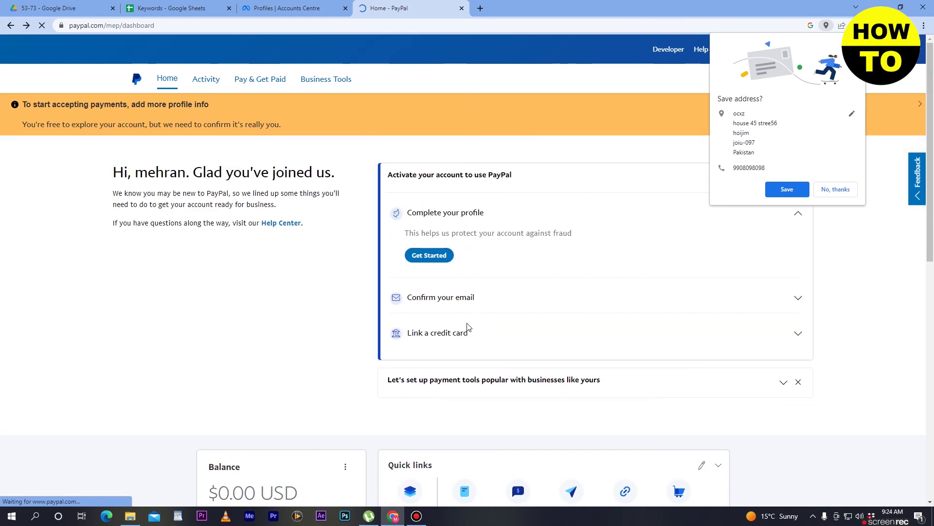
click(799, 299)
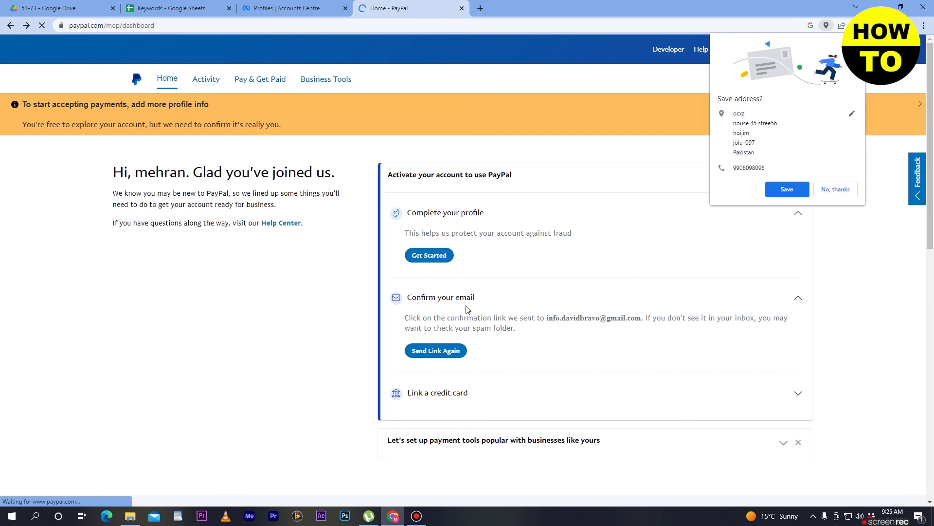
scroll(746, 404, down, 1)
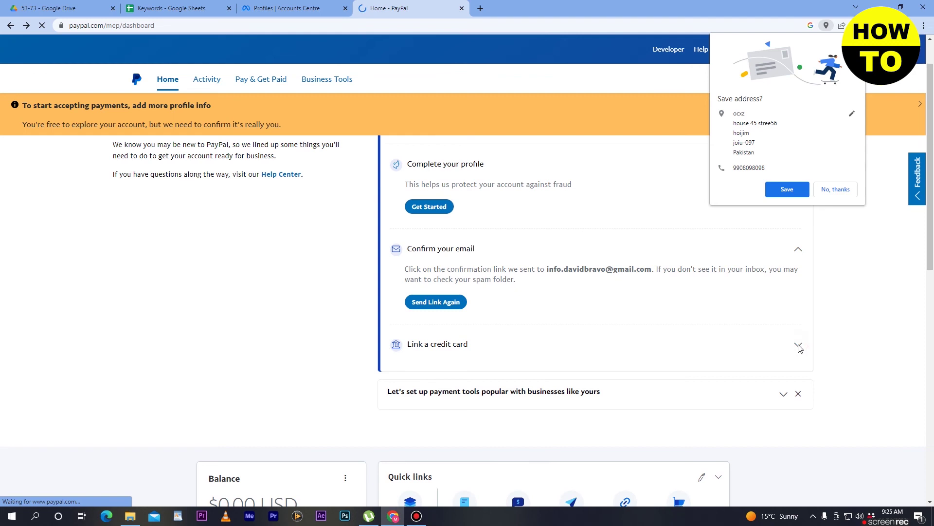
click(799, 345)
click(416, 392)
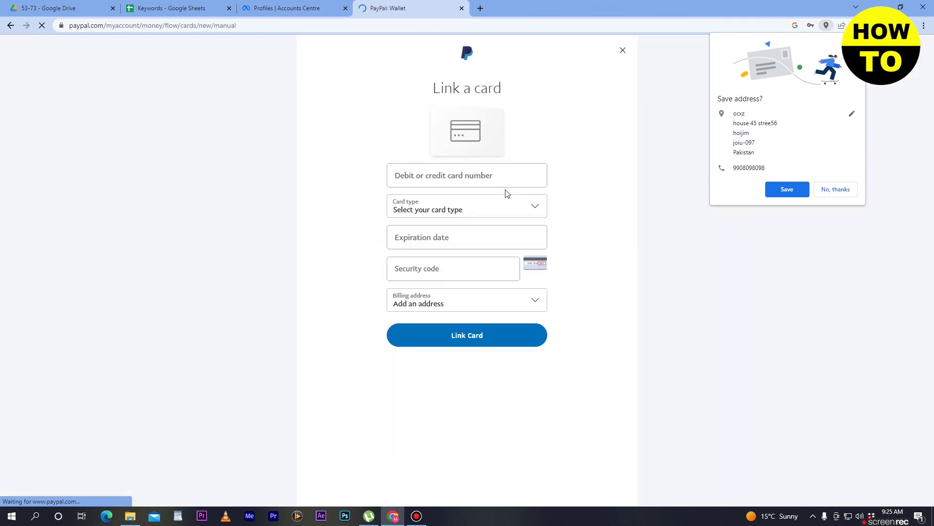
Review the card number, card type, expiration date and security code fields, then return to the dashboard
click(484, 182)
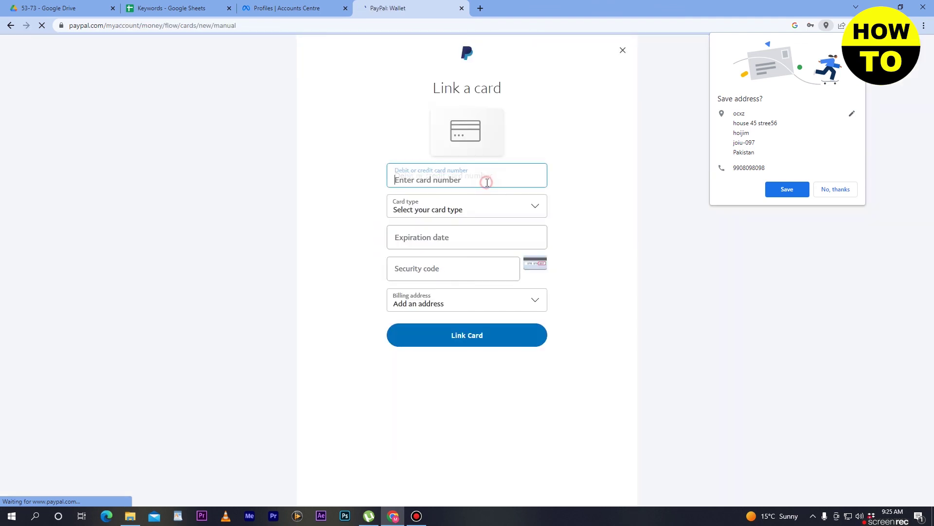
click(456, 210)
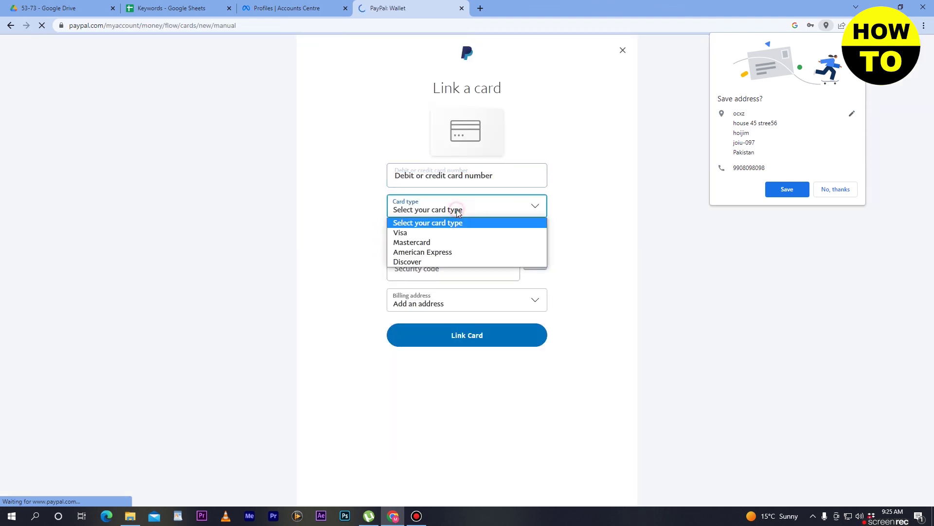
click(618, 248)
click(454, 239)
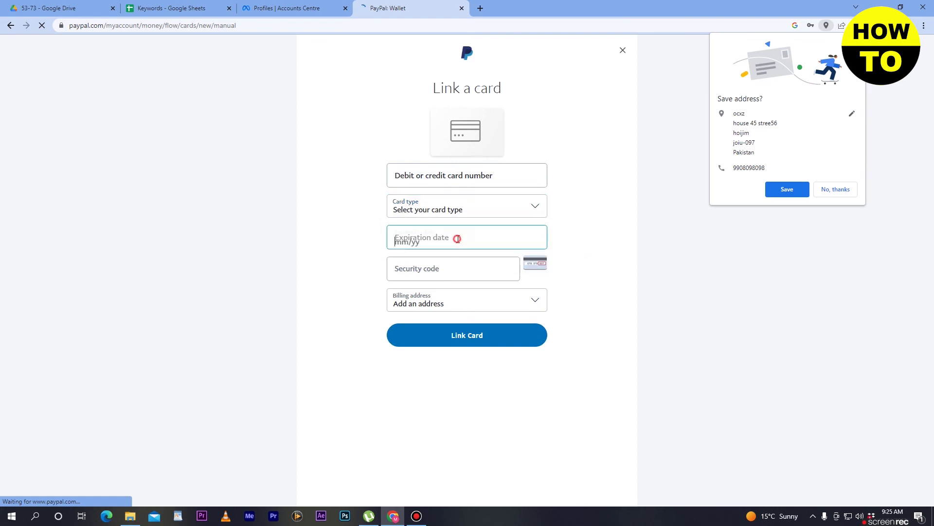
click(469, 274)
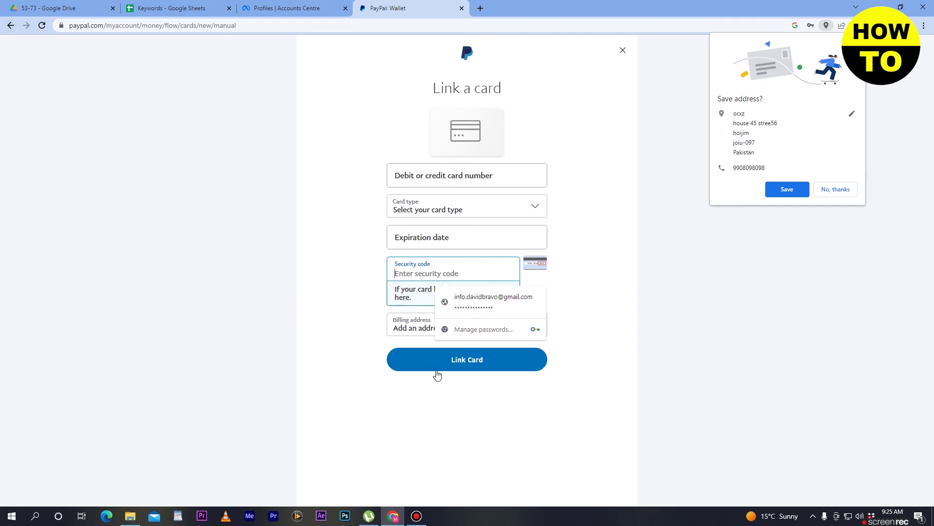
click(11, 26)
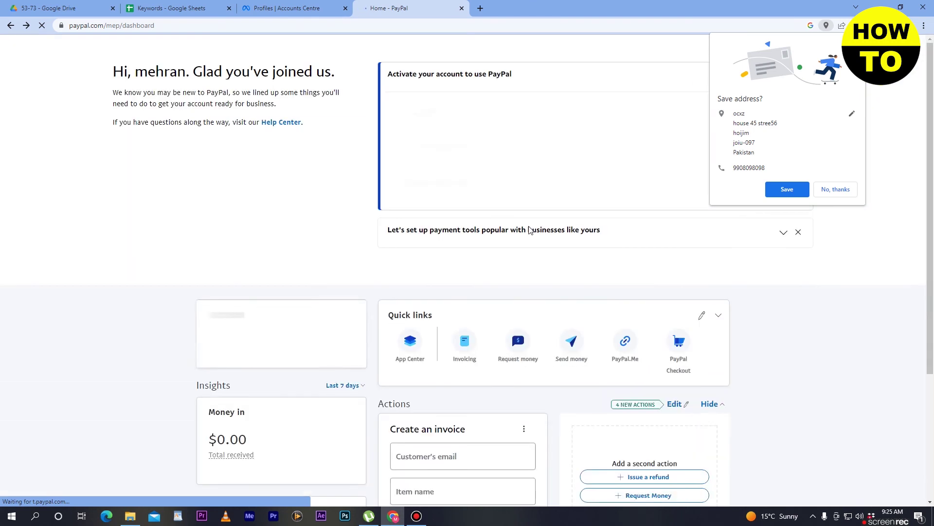
scroll(588, 325, down, 5)
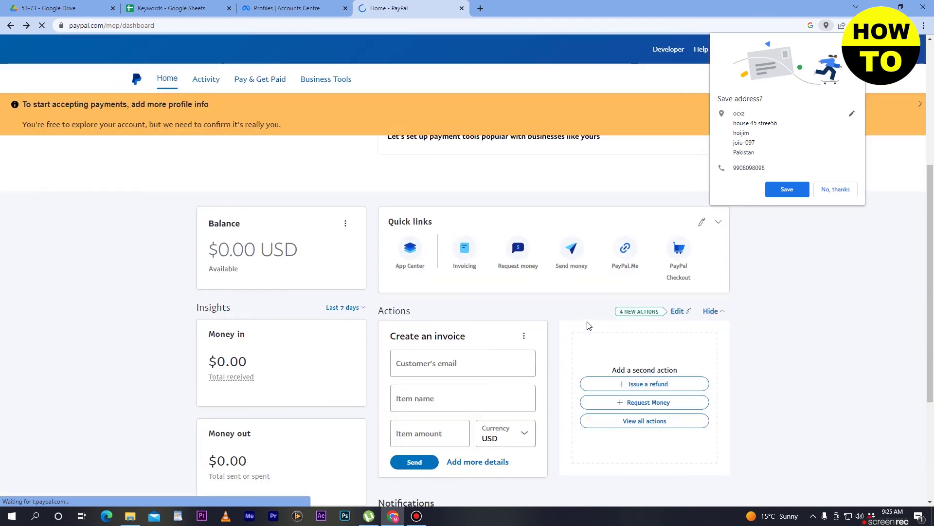